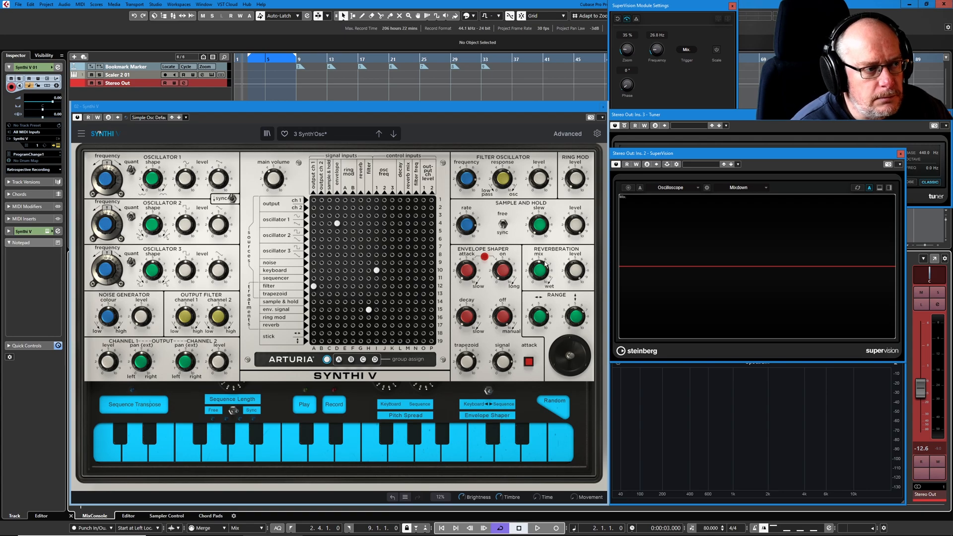
- Try different attack times on the envelope shaper, including a slow setting of 0.652
mouse_move(470, 261)
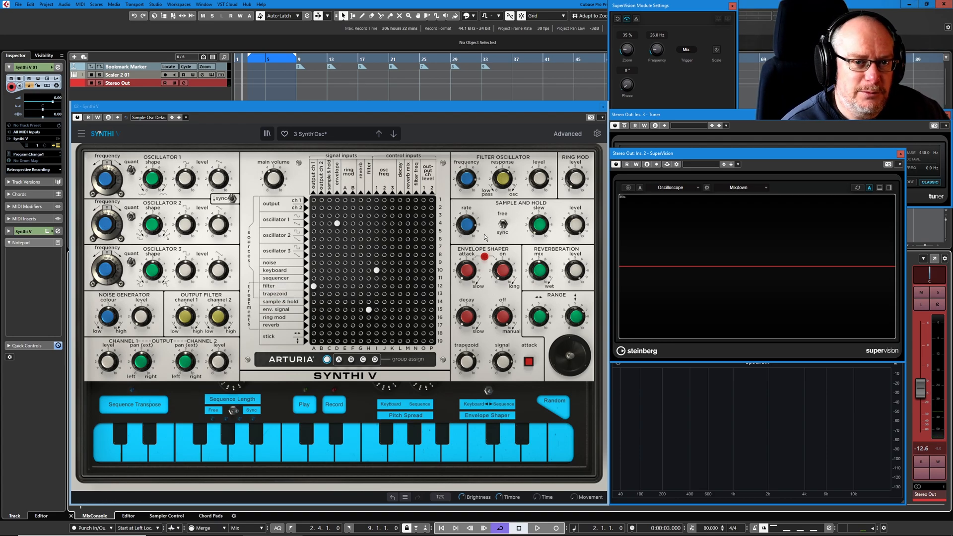
click(470, 272)
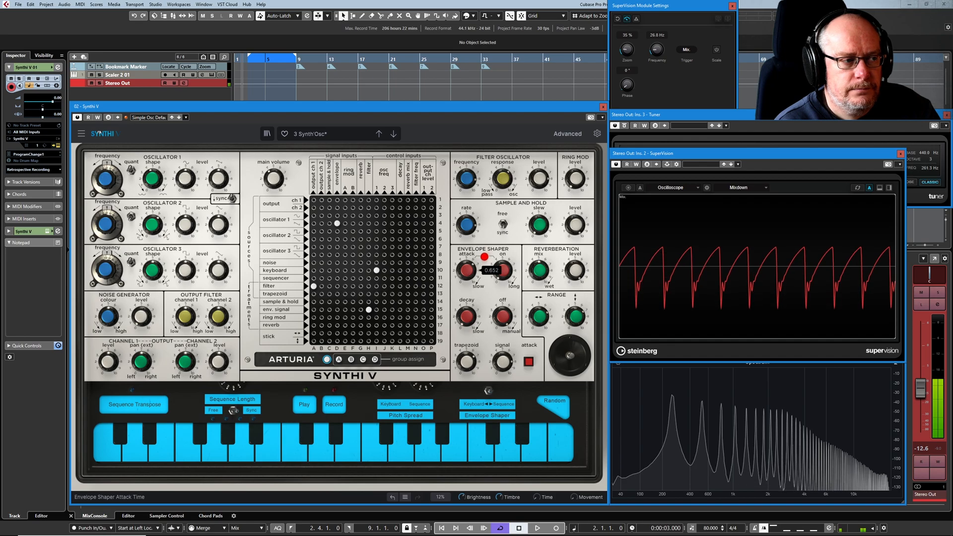
mouse_move(466, 274)
drag(466, 274, 466, 271)
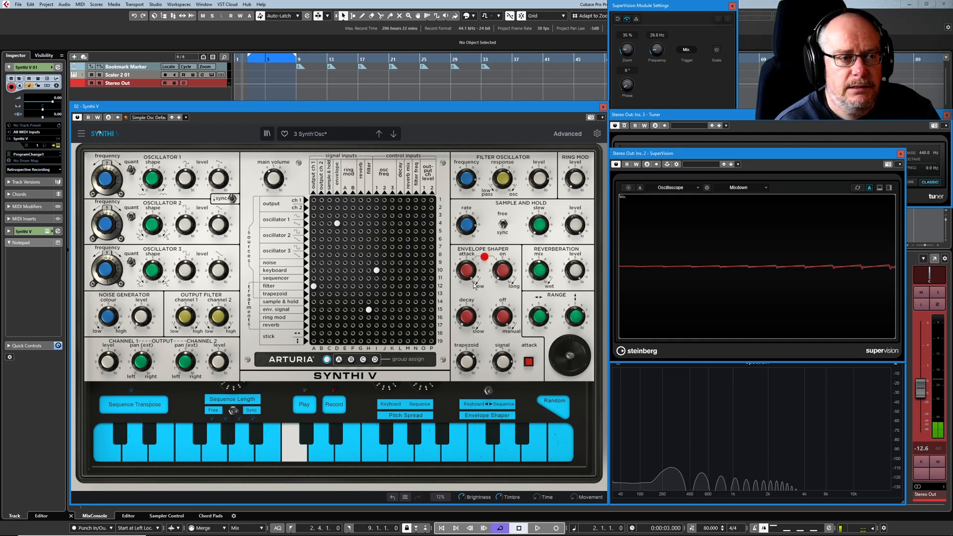
mouse_move(466, 276)
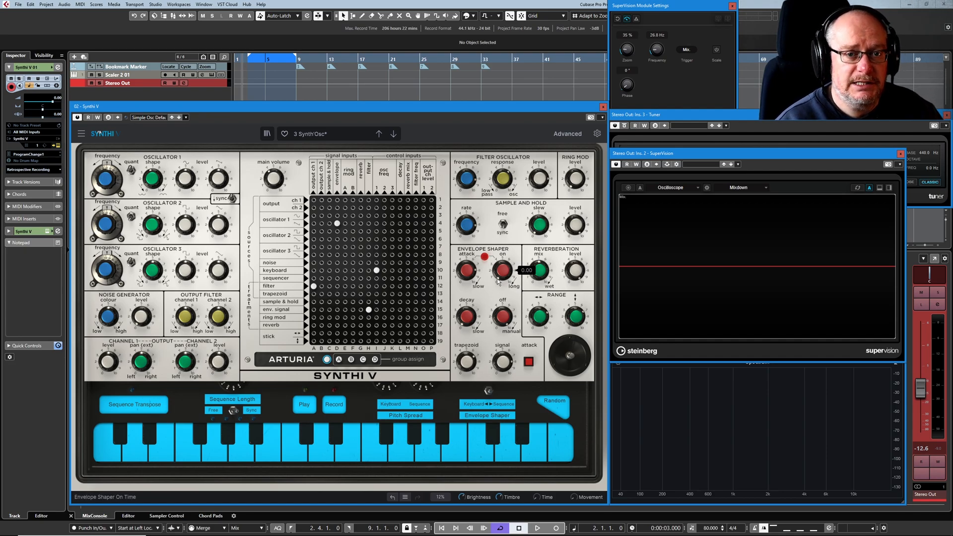
- Raise the envelope shaper's on time to 0.420 and on to 0.540, readjusting its attack time in between
drag(496, 279, 497, 272)
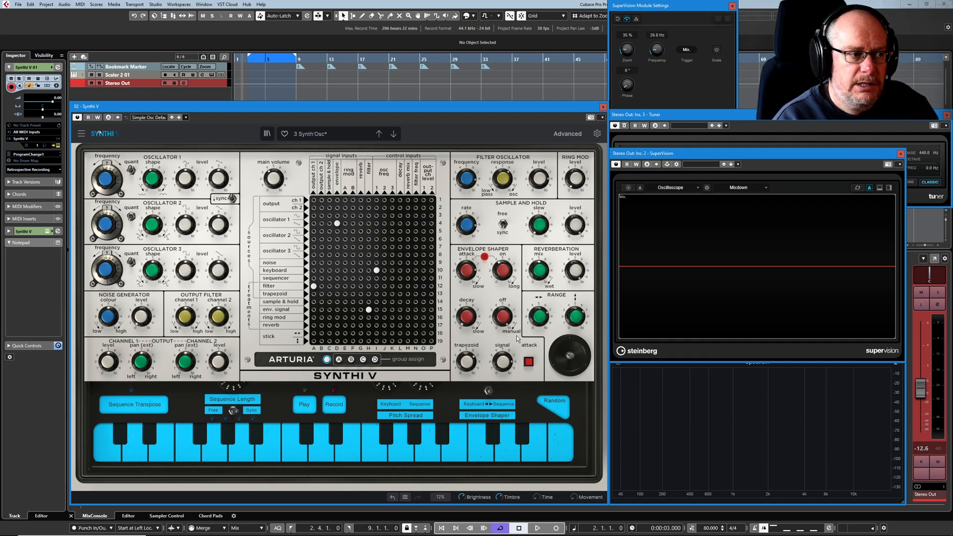
drag(464, 272, 466, 271)
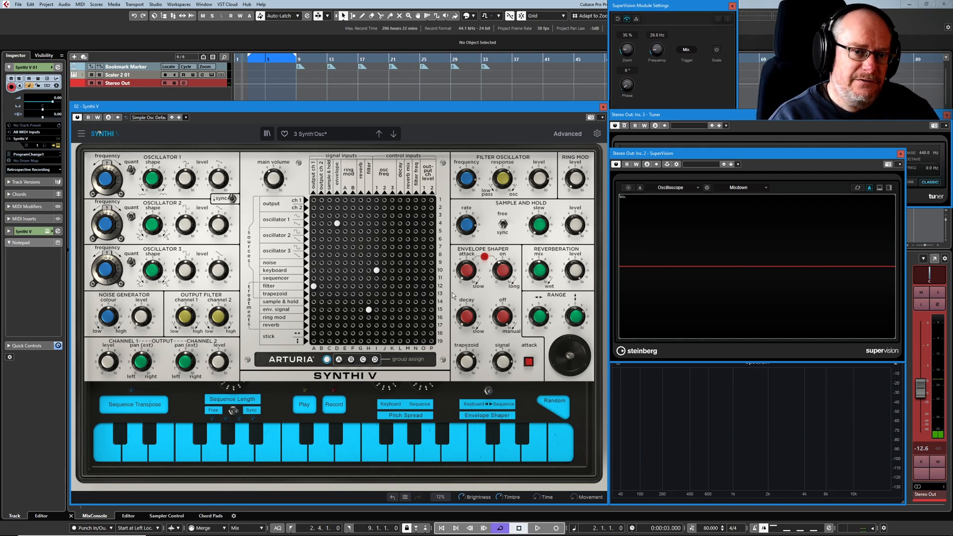
mouse_move(503, 273)
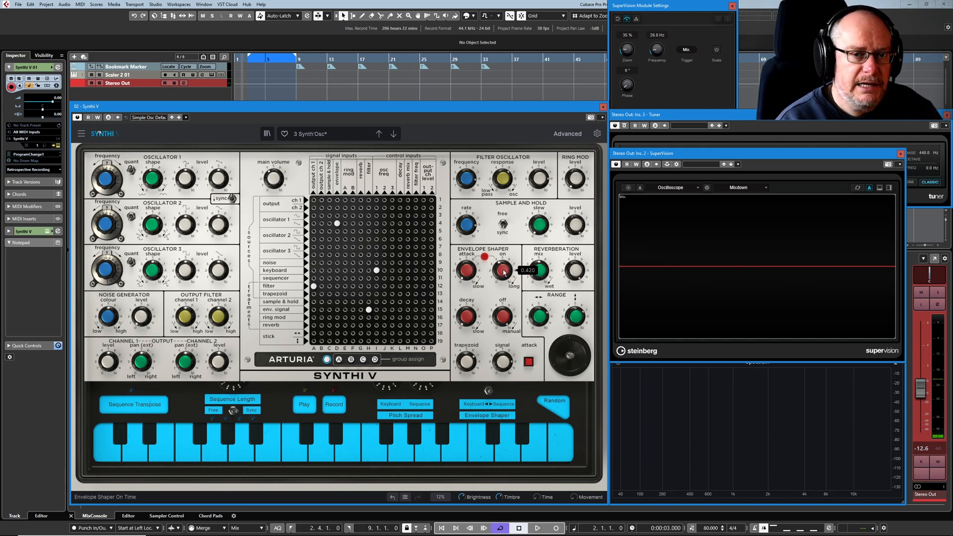
drag(504, 271, 504, 283)
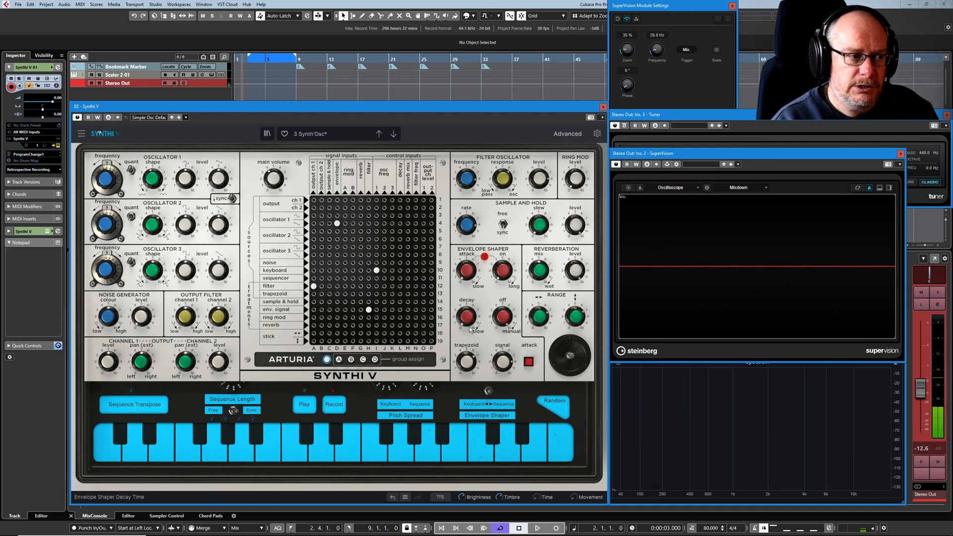
mouse_move(503, 270)
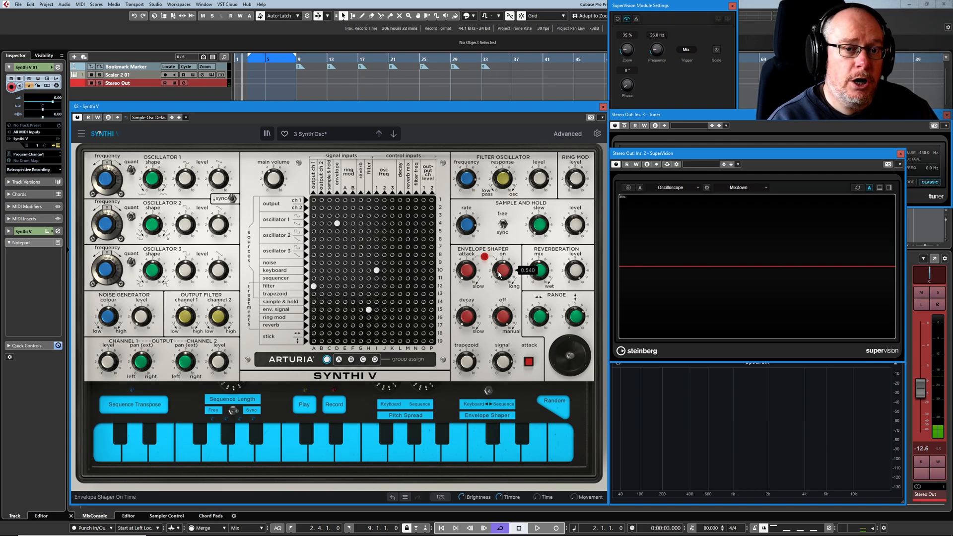
mouse_move(502, 318)
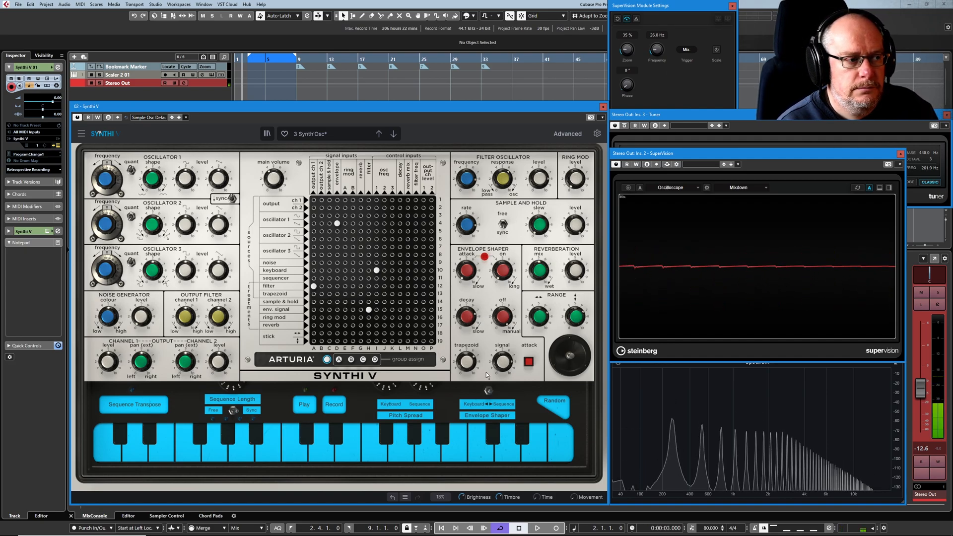
- Adjust the envelope shaper's decay time and try off times around 0.696 to vary the looping interval
drag(470, 316, 469, 316)
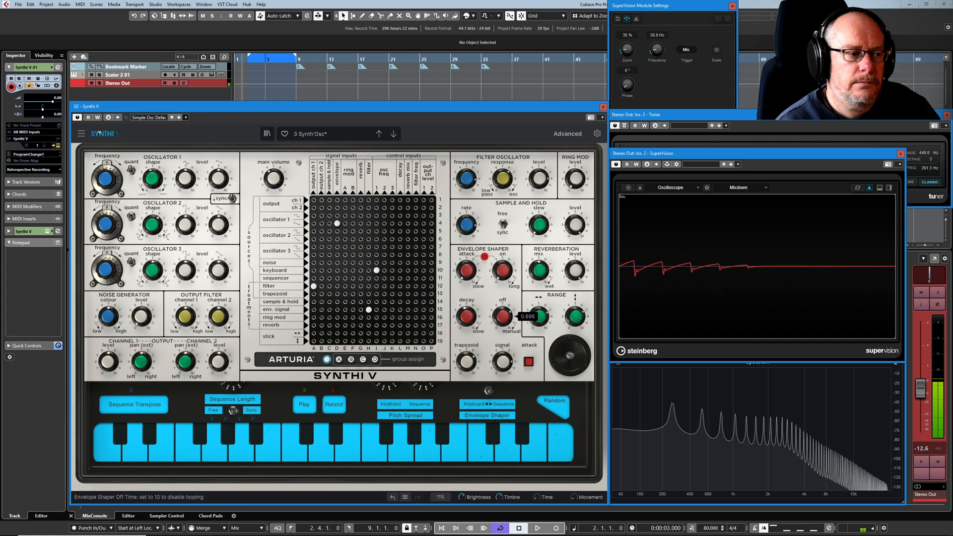
drag(503, 316, 504, 319)
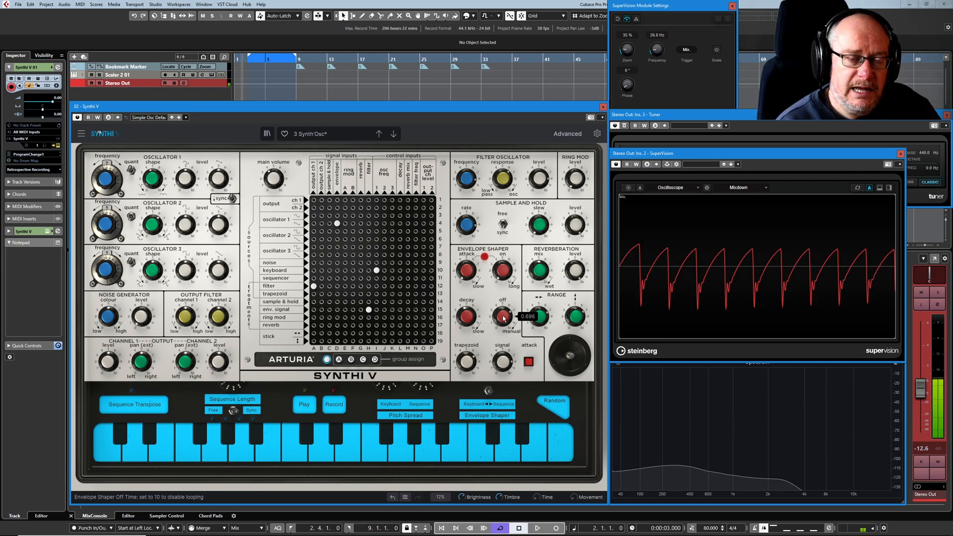
drag(503, 316, 503, 331)
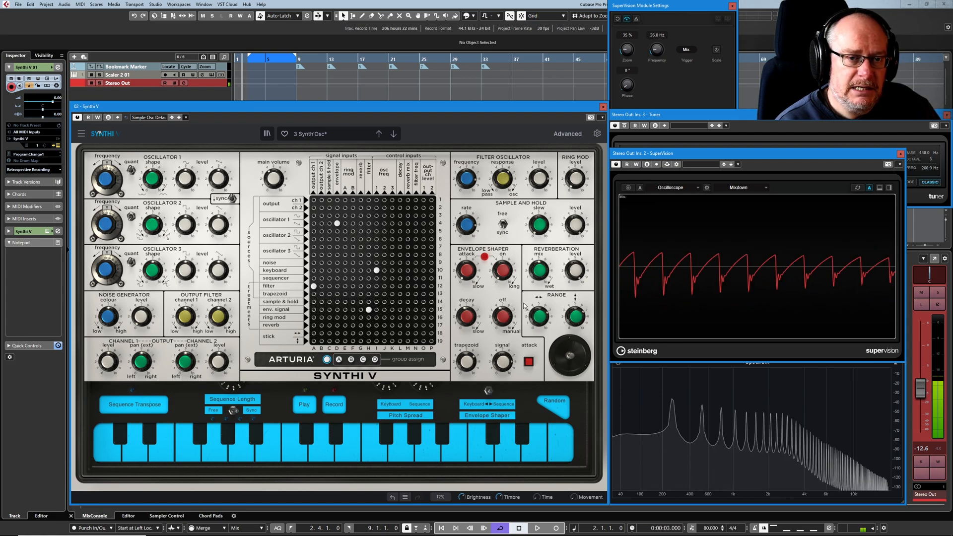
drag(503, 317, 503, 333)
- Raise the envelope shaper's off time to 1.00 to disable looping, and lower it to about 0.392 to loop again
drag(503, 316, 502, 269)
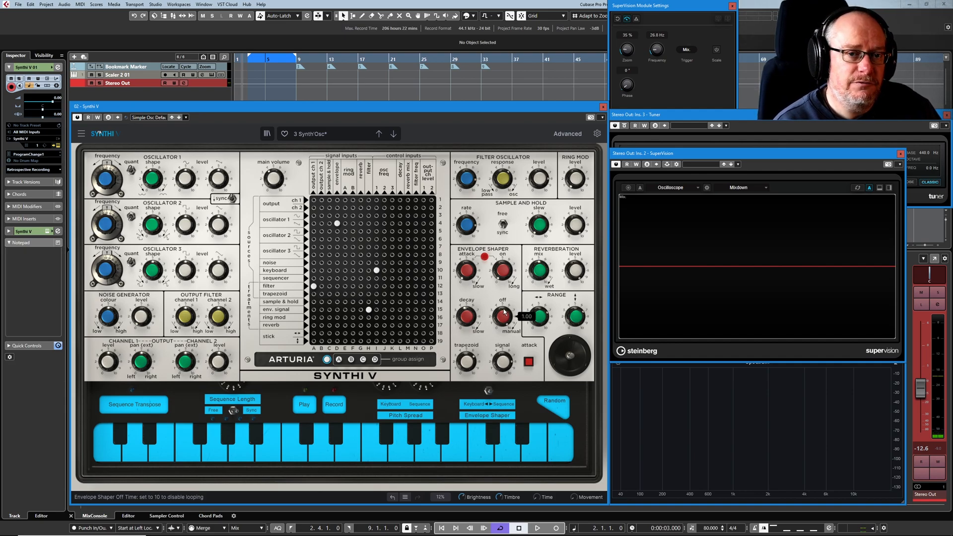
drag(504, 316, 504, 337)
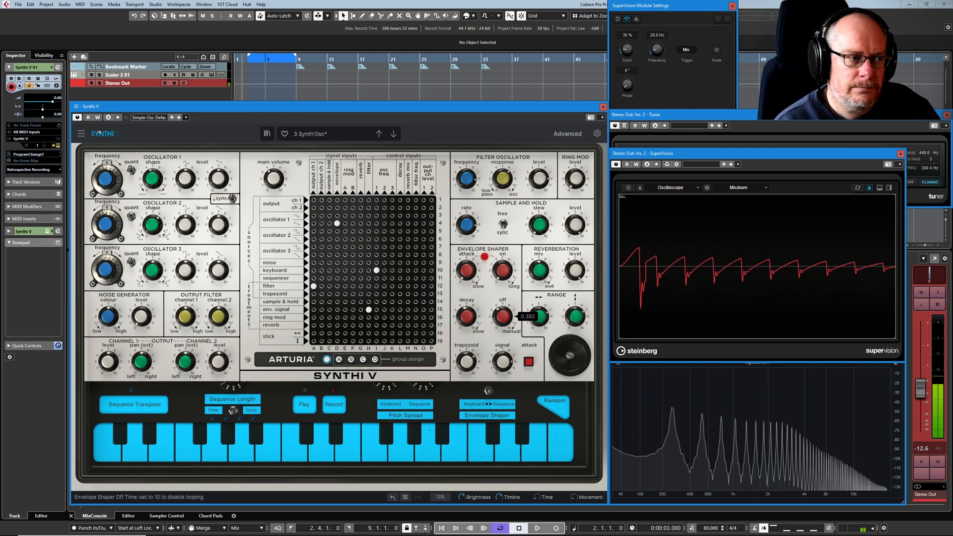
drag(504, 316, 503, 312)
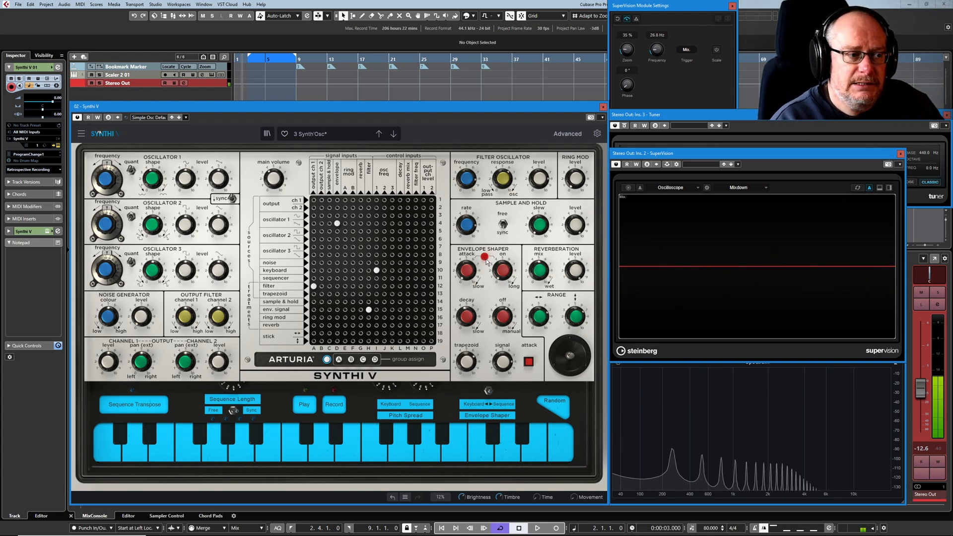
- Lengthen the envelope shaper's on time from its minimum, and lower and restore the main volume
mouse_move(480, 273)
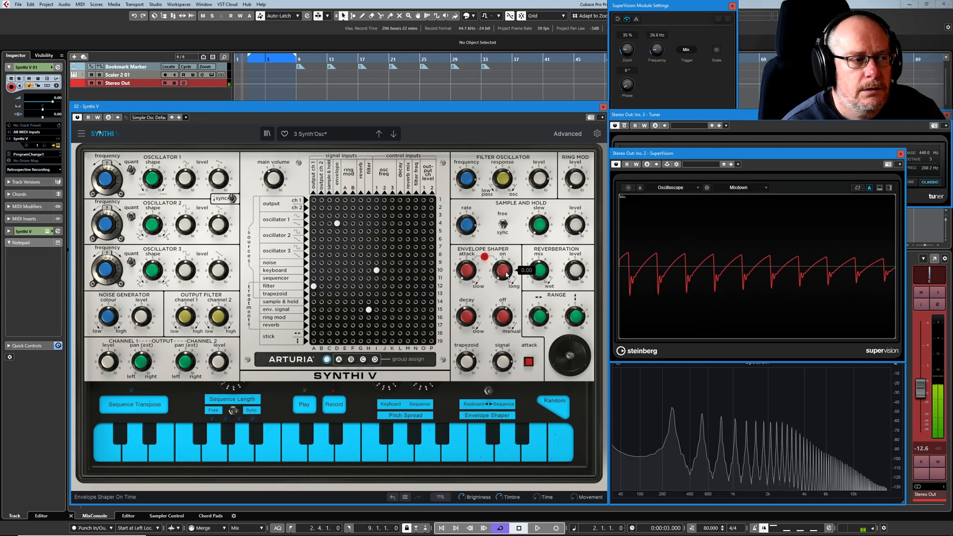
drag(506, 274, 506, 264)
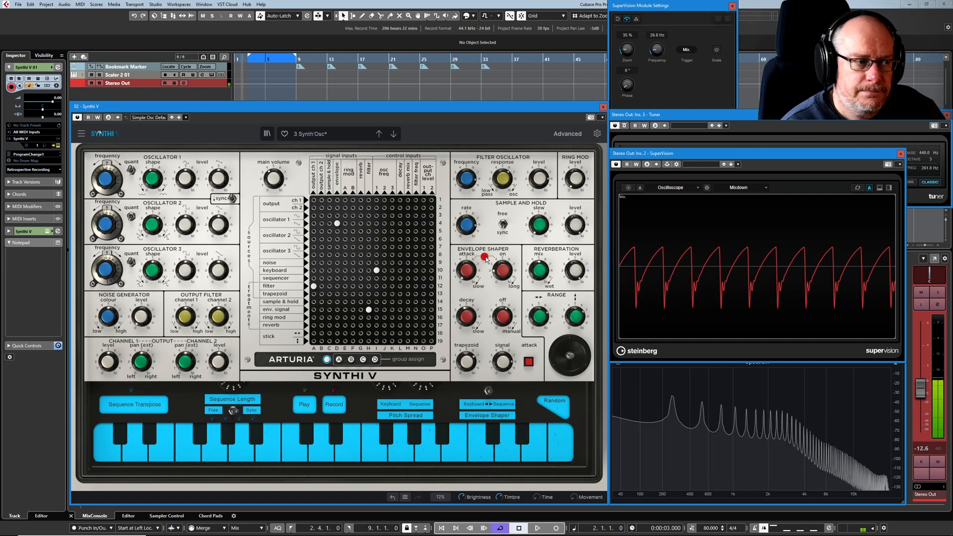
drag(278, 181, 277, 231)
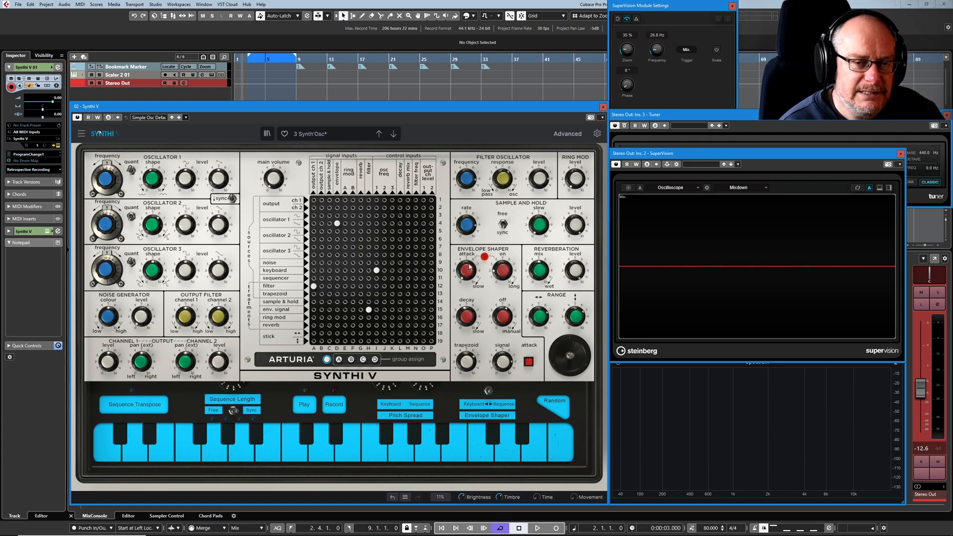
drag(273, 179, 274, 129)
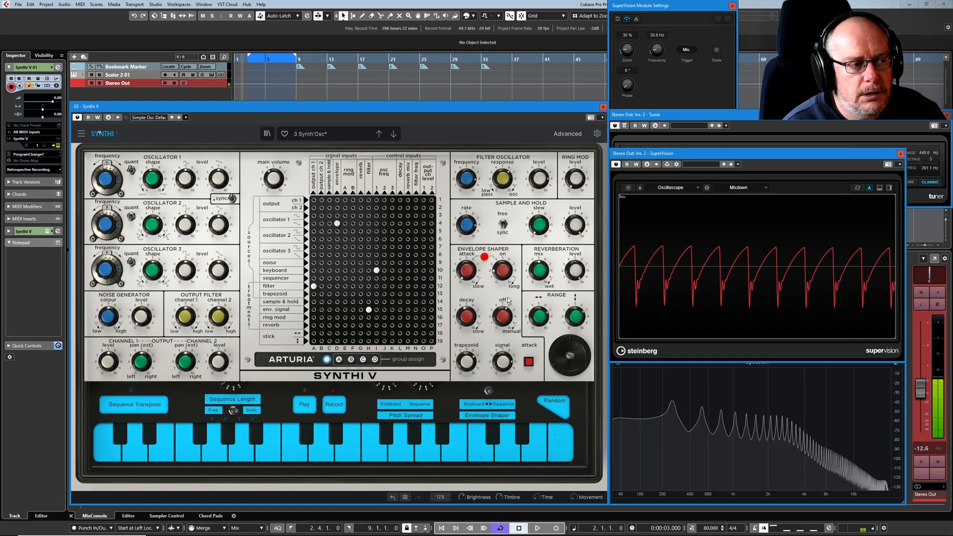
- Adjust the envelope shaper's attack time from its minimum and set its on time to 0.632
mouse_move(503, 316)
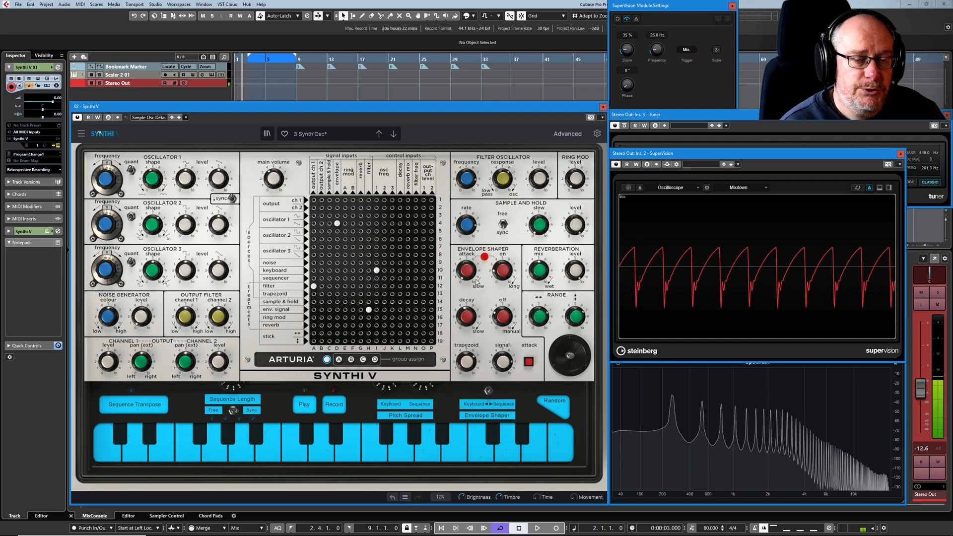
mouse_move(468, 273)
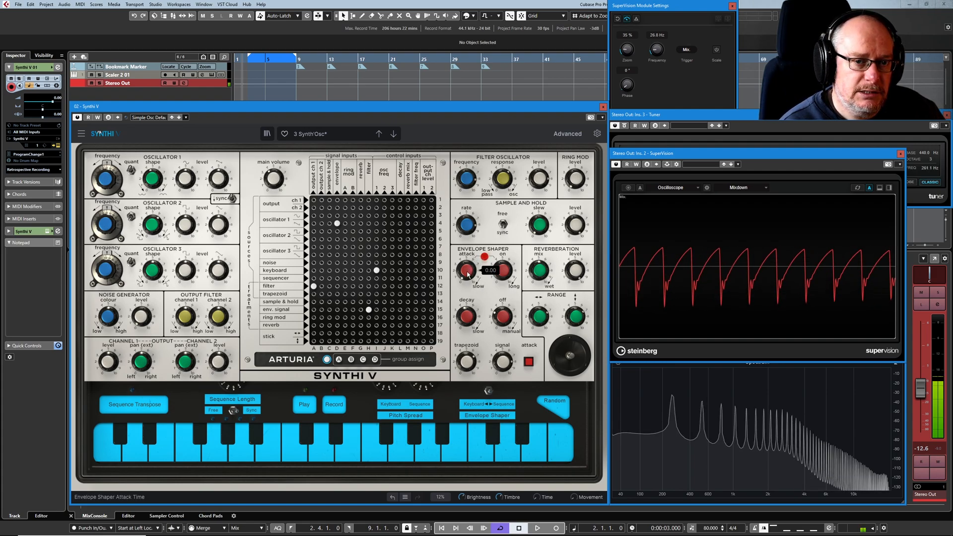
drag(468, 274, 485, 251)
mouse_move(504, 273)
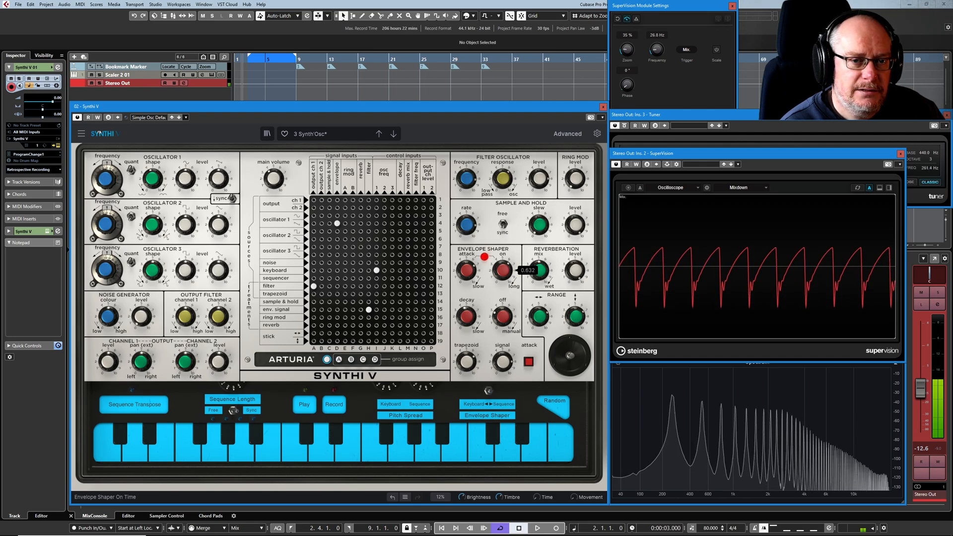
- Readjust the envelope shaper's decay time and shorten its on time to 0.296
drag(468, 319, 469, 317)
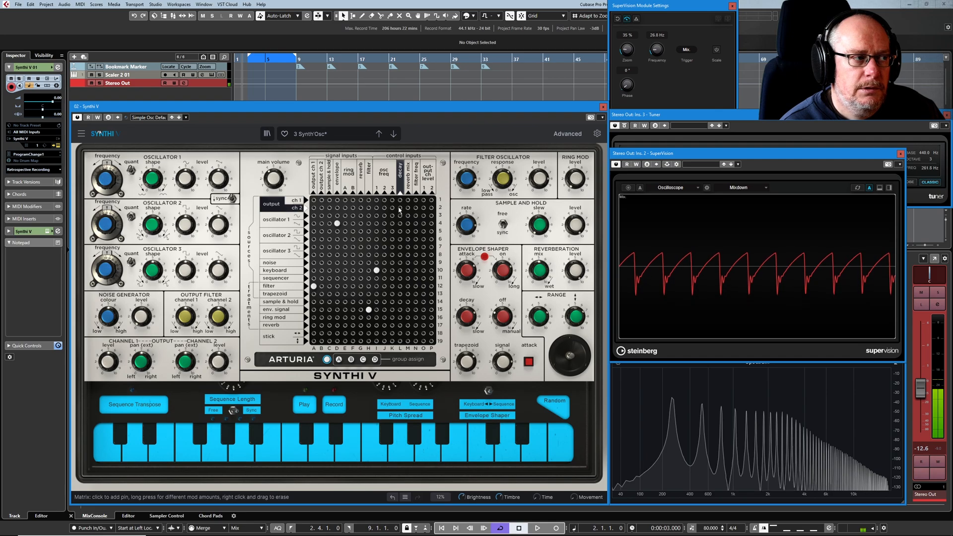
mouse_move(271, 179)
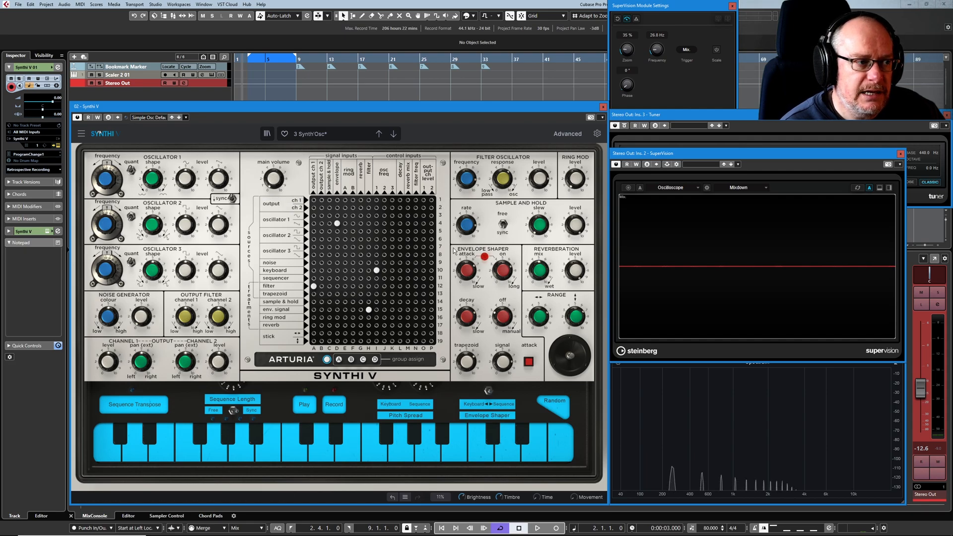
click(504, 271)
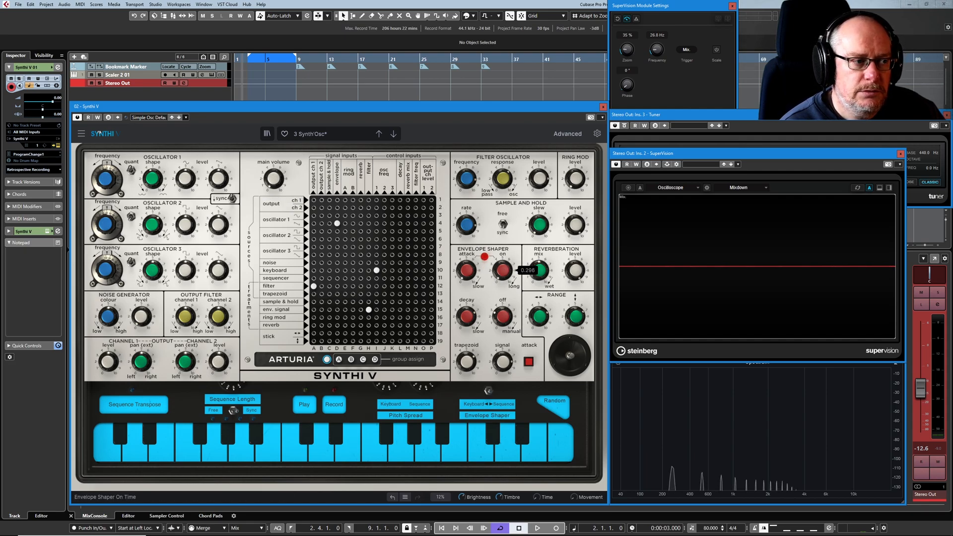
click(466, 317)
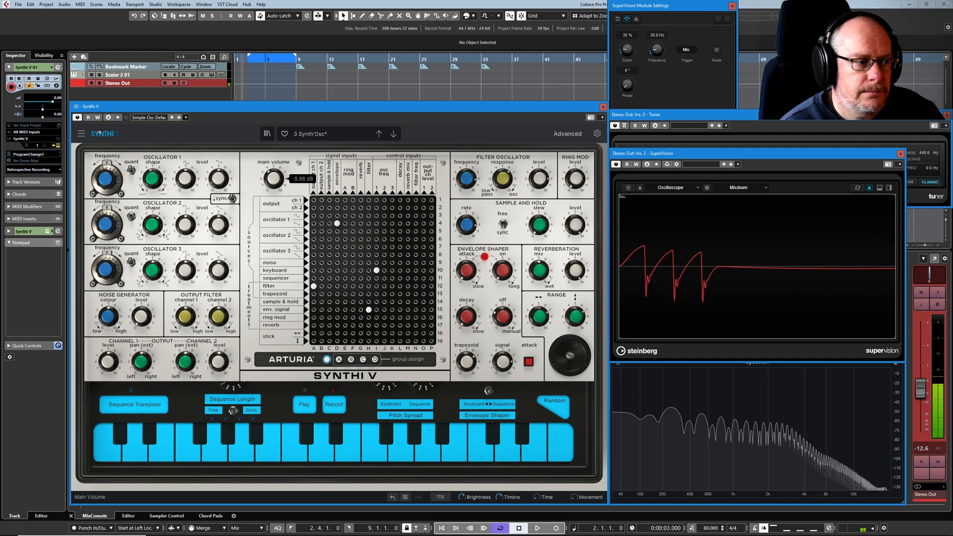
- Increase the envelope shaper's signal level and trigger the envelope manually
click(510, 327)
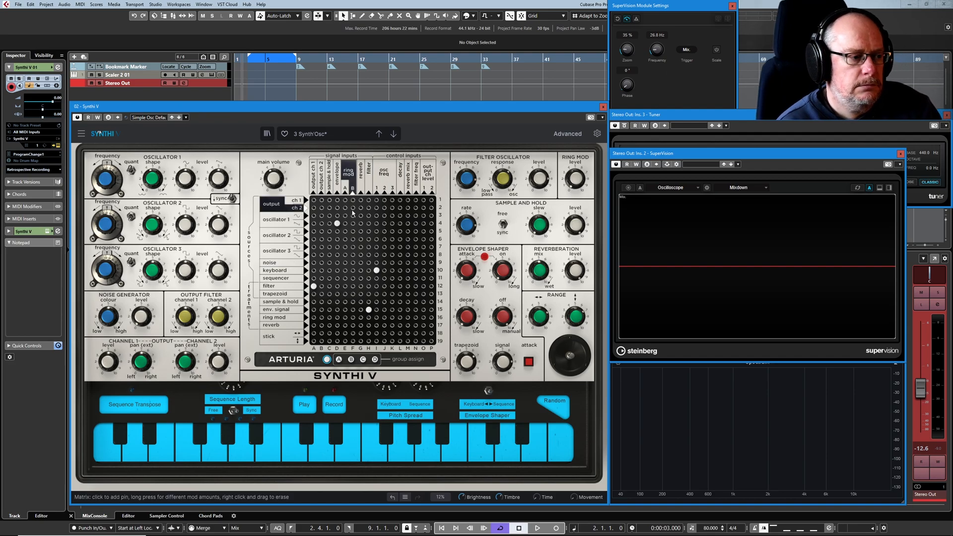
drag(503, 362, 503, 350)
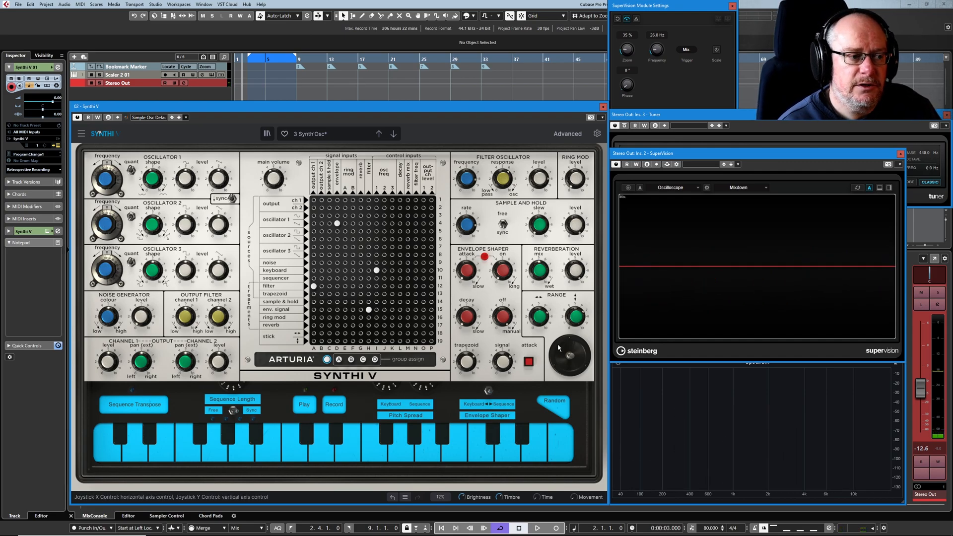
click(528, 363)
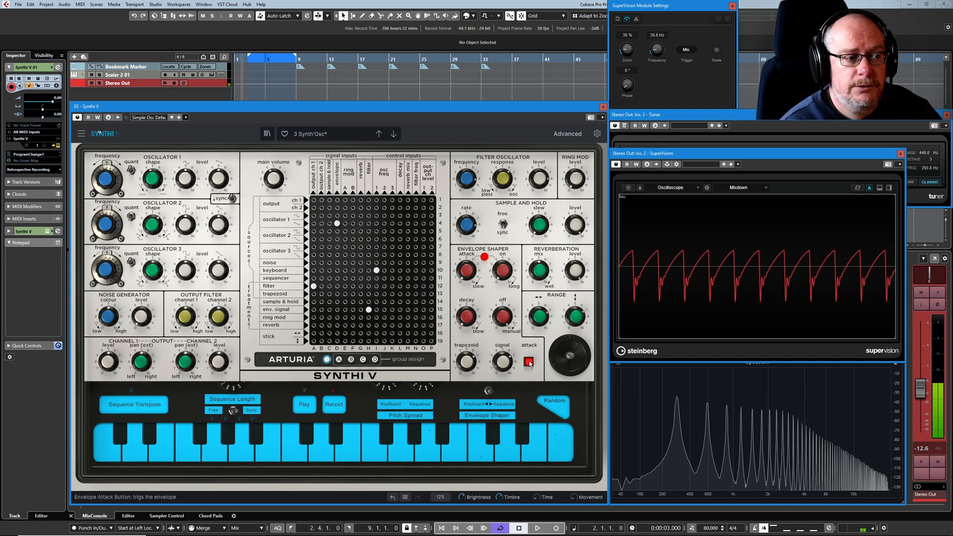
click(529, 363)
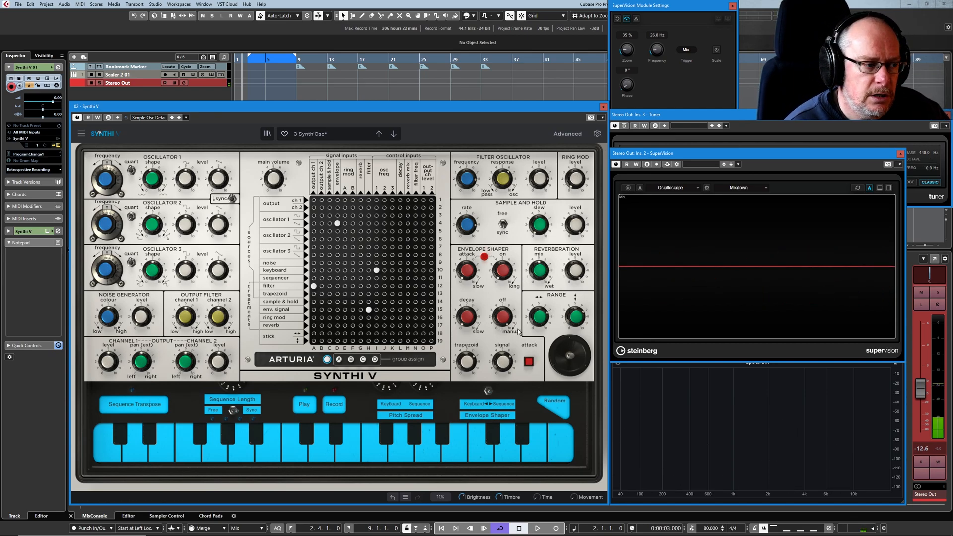
- Increase the envelope shaper's attack time from its minimum
mouse_move(504, 363)
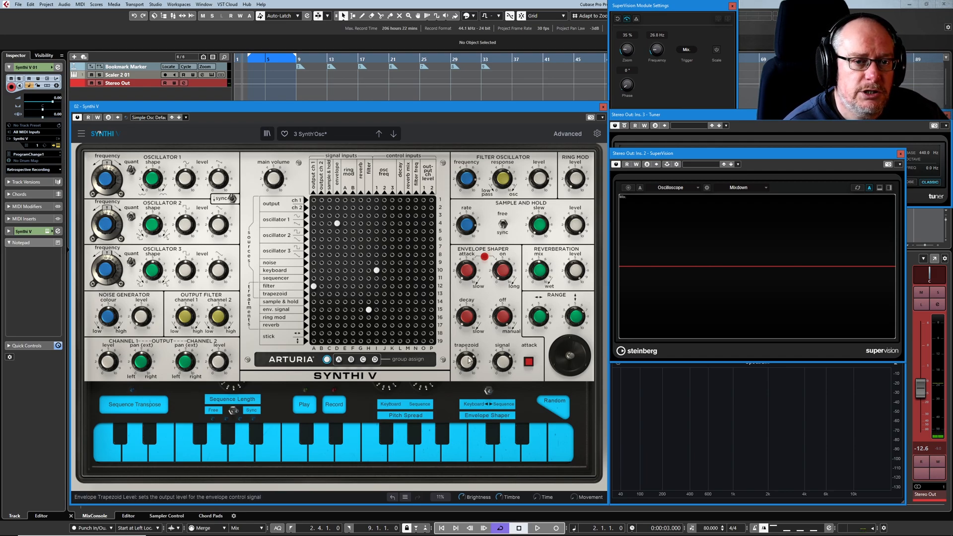
mouse_move(462, 315)
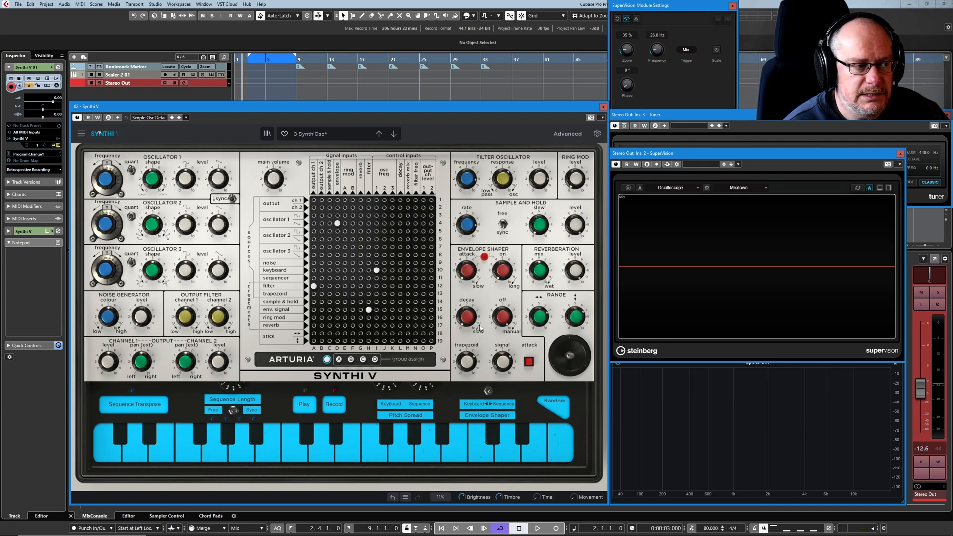
mouse_move(468, 273)
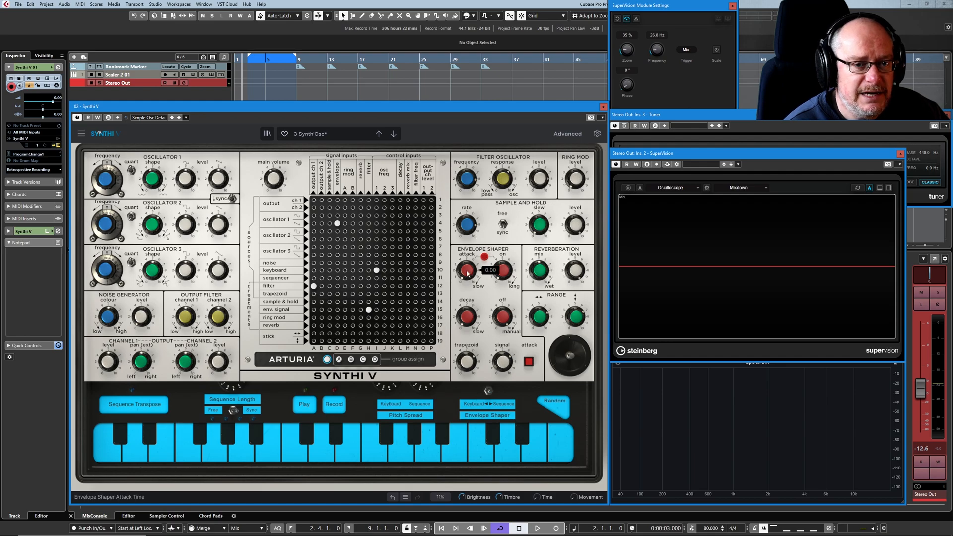
drag(467, 272, 467, 232)
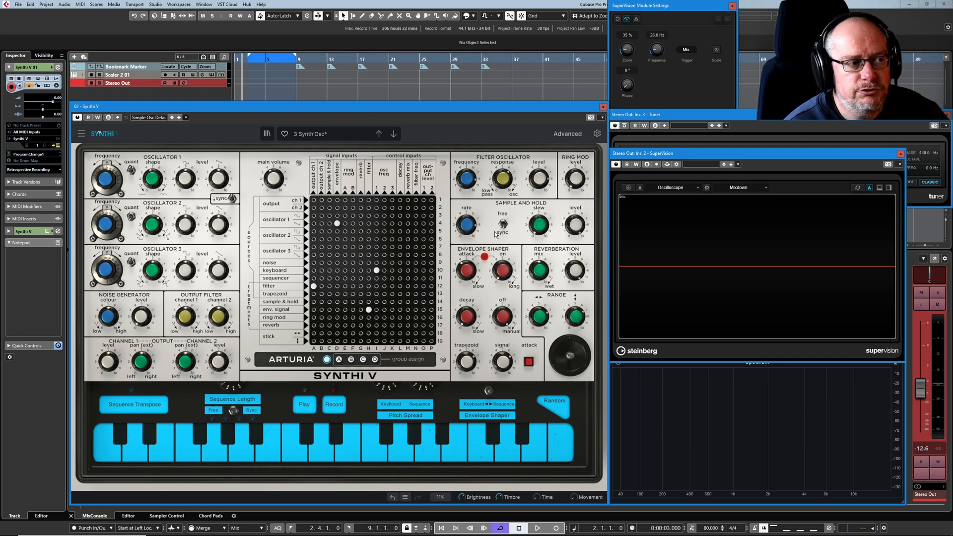
- Lengthen the envelope shaper's on time and decay time
drag(503, 273, 503, 245)
drag(467, 318, 467, 284)
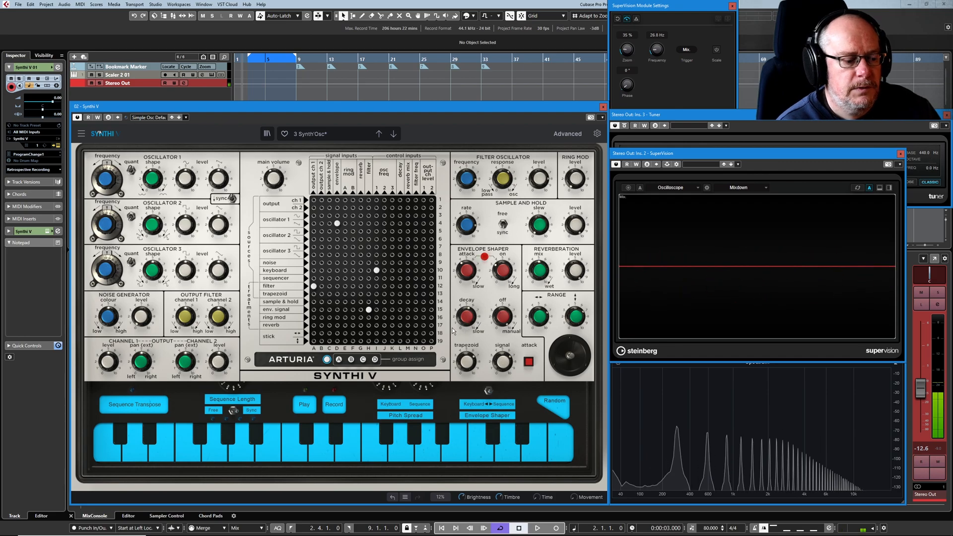
mouse_move(500, 281)
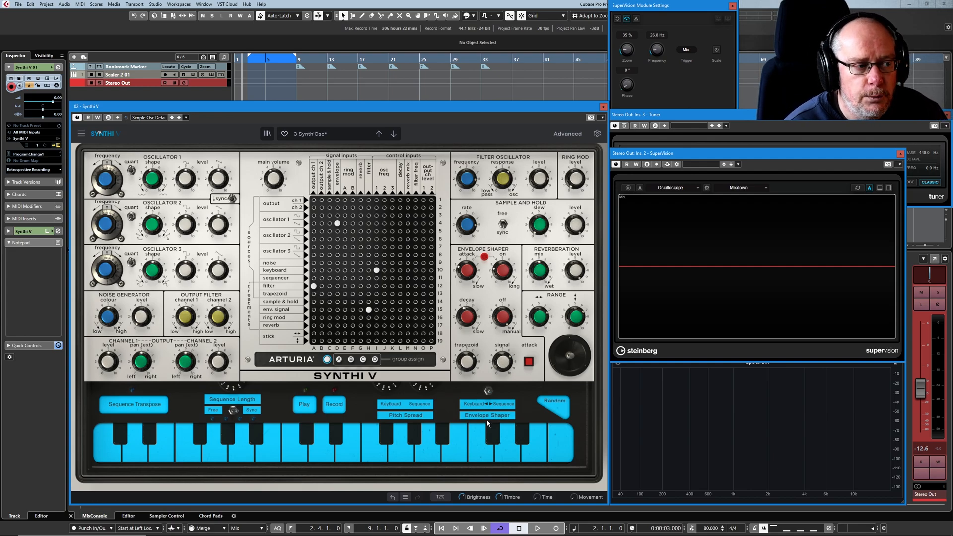
- Patch the trapezoid output to the filter frequency control input and fine-tune the envelope shaper's attack and on times
mouse_move(465, 360)
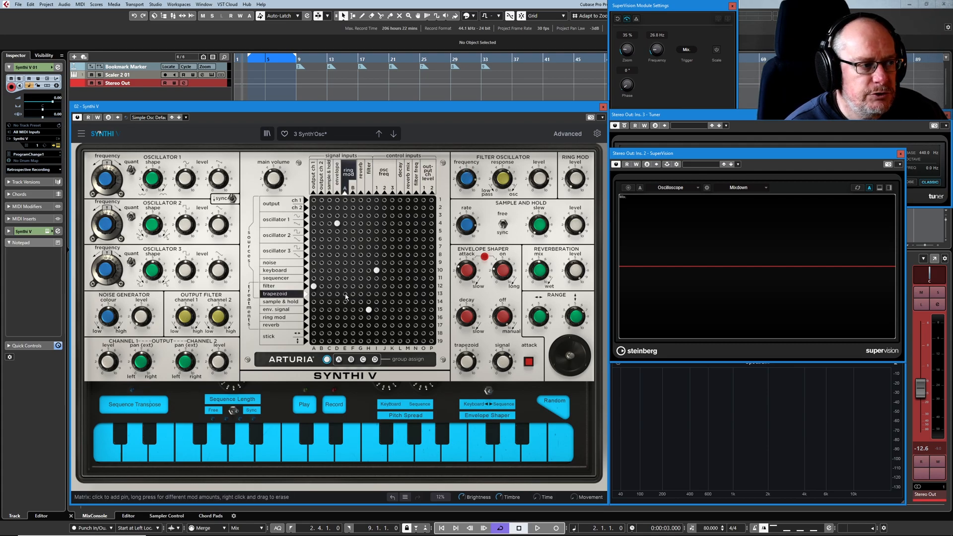
click(416, 295)
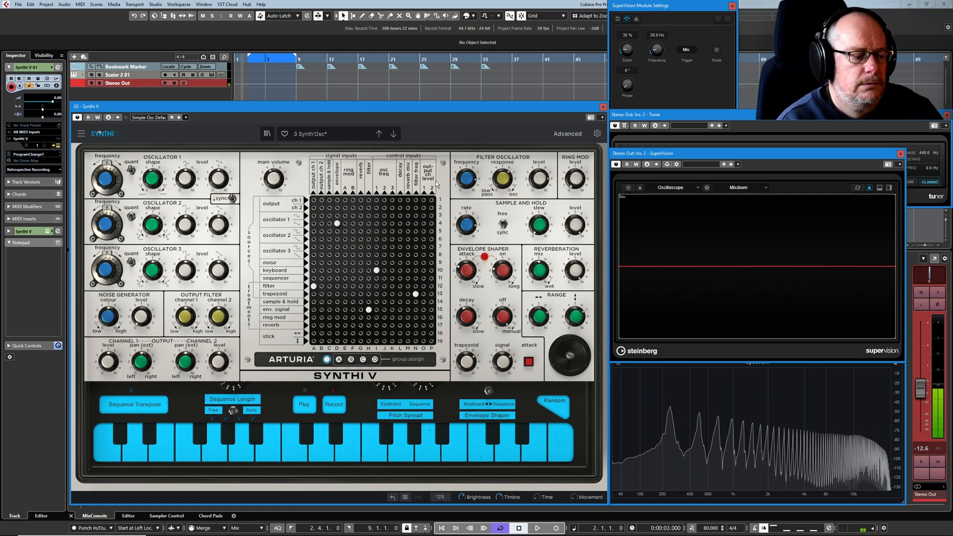
drag(470, 276, 465, 271)
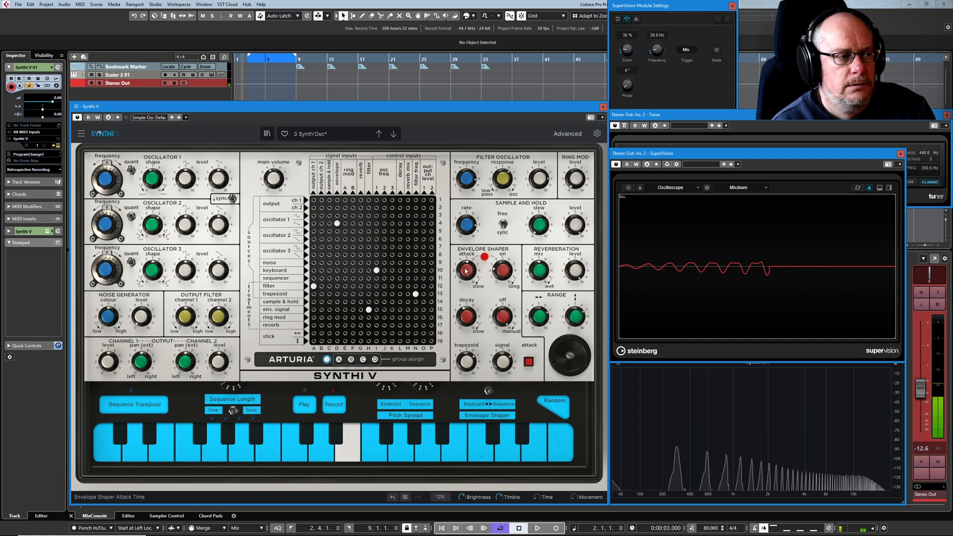
drag(502, 271, 502, 272)
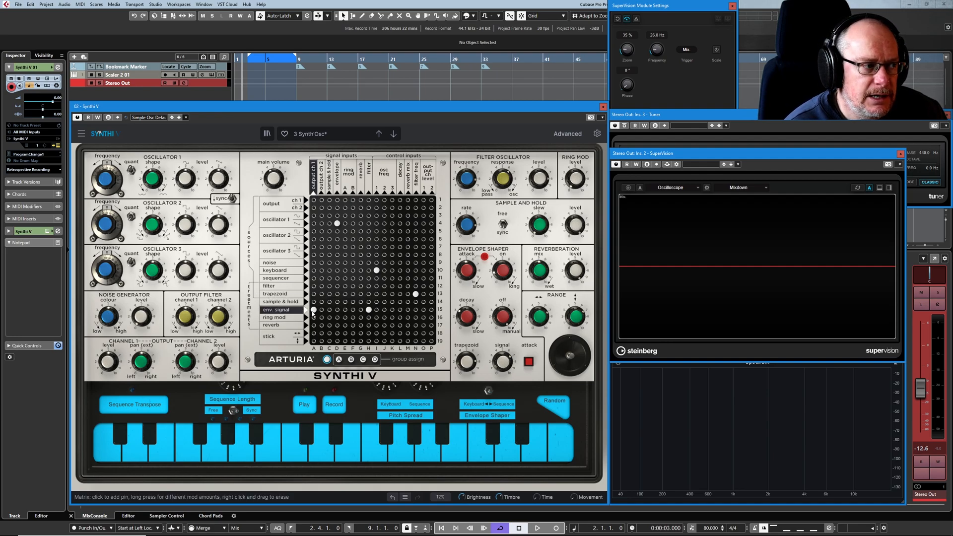
- Patch the trapezoid directly to output channel 1 and shorten the envelope shaper's off time
click(314, 295)
mouse_move(504, 317)
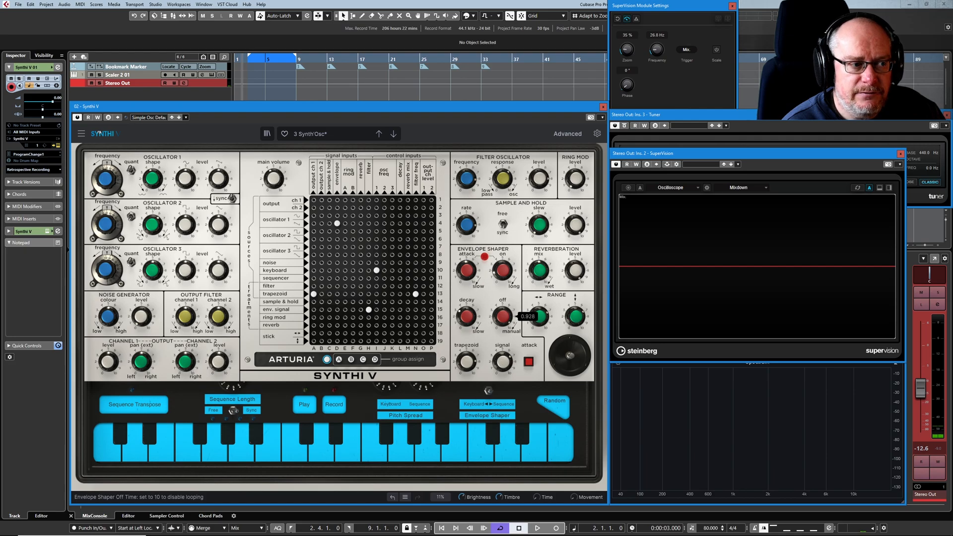
drag(503, 318, 504, 359)
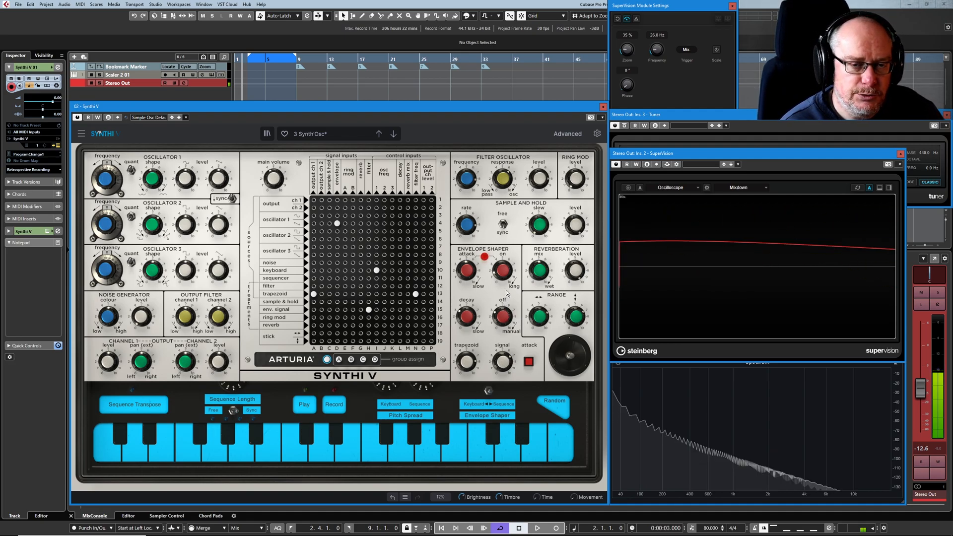
- Route both the envelope signal and the trapezoid to output channel 1 in the matrix
click(314, 310)
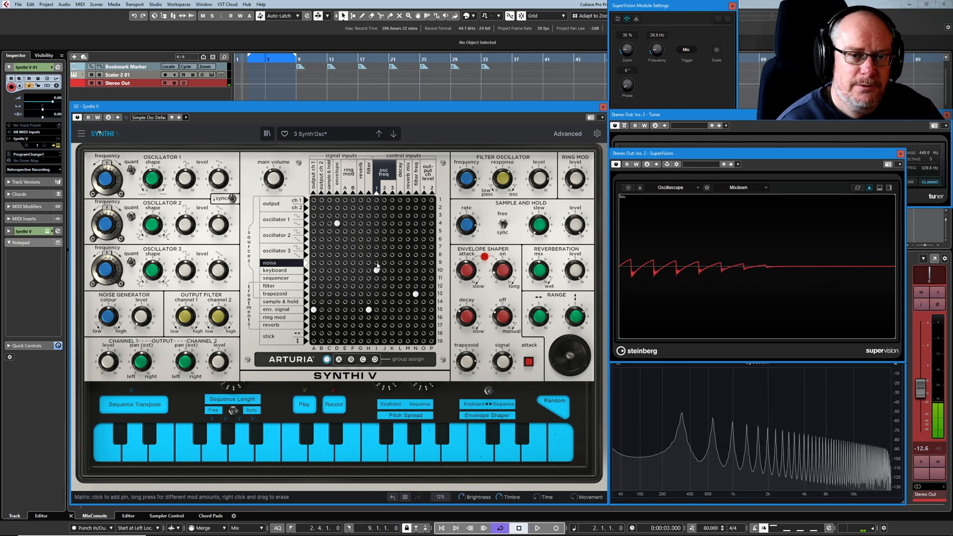
click(314, 294)
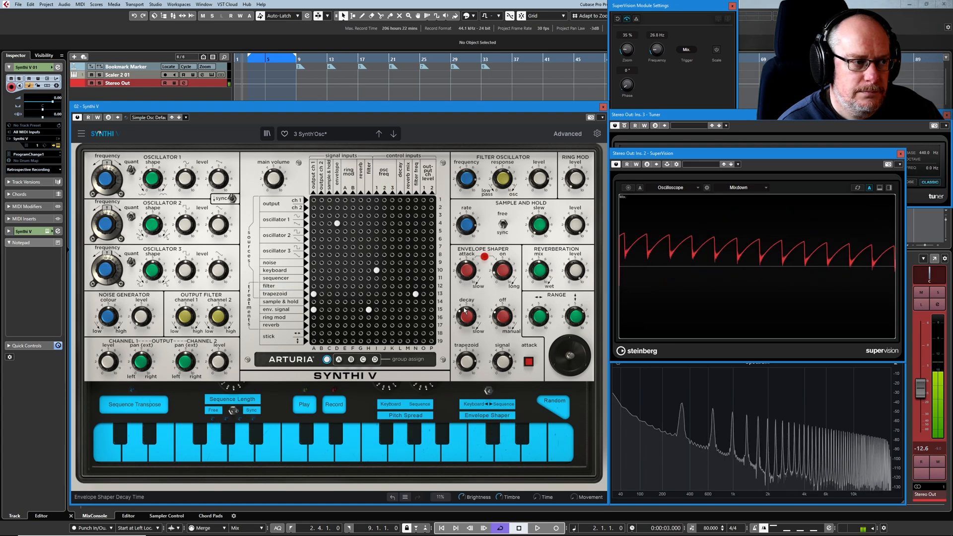
- Readjust the envelope shaper's attack and decay times and lower the main volume
drag(469, 272, 468, 270)
drag(467, 316, 466, 321)
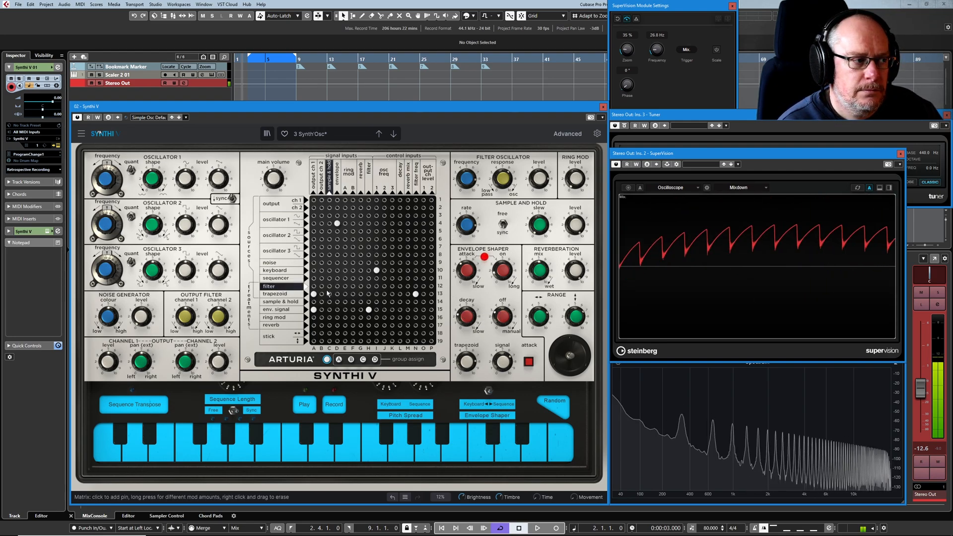
drag(276, 180, 276, 207)
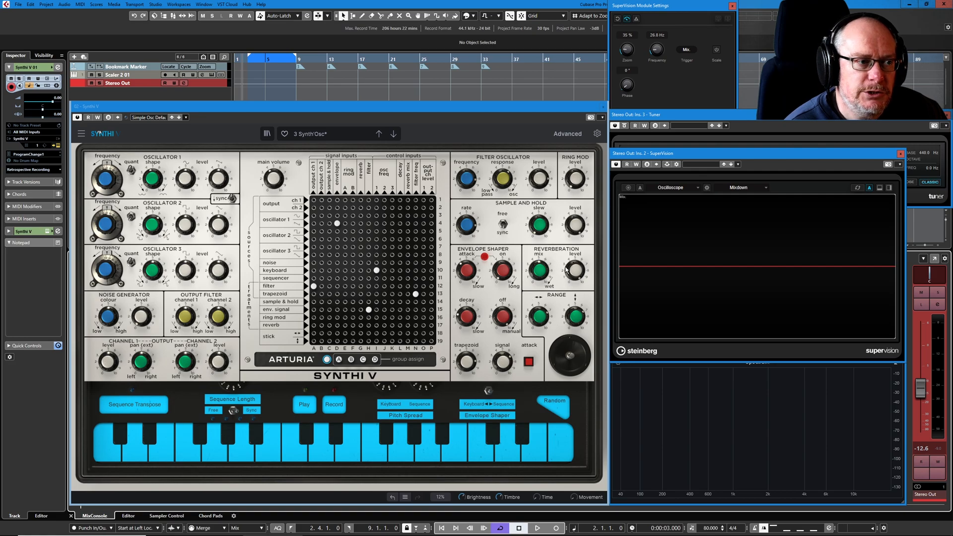
- Patch the joystick's horizontal axis to the envelope decay control input and move the joystick to about X 0.352, Y 0.064
mouse_move(571, 320)
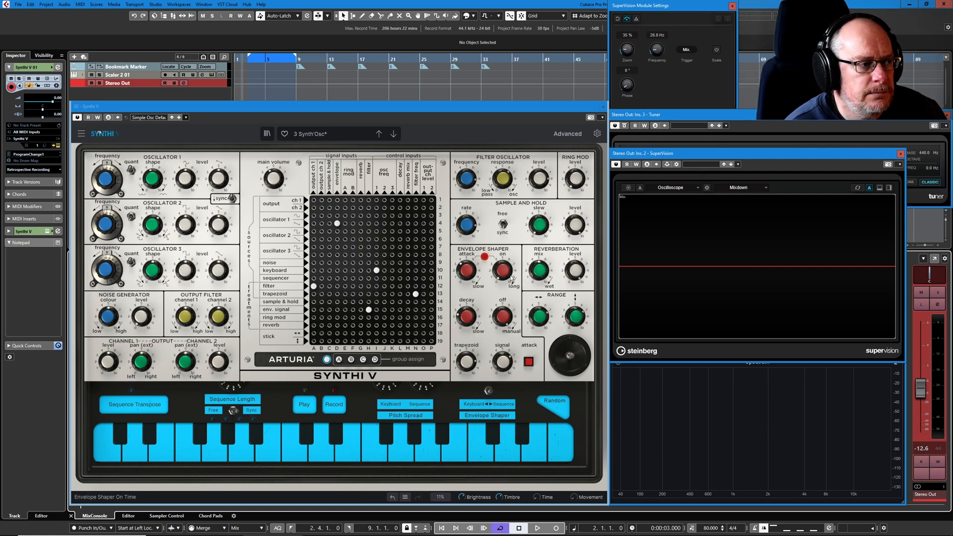
click(400, 333)
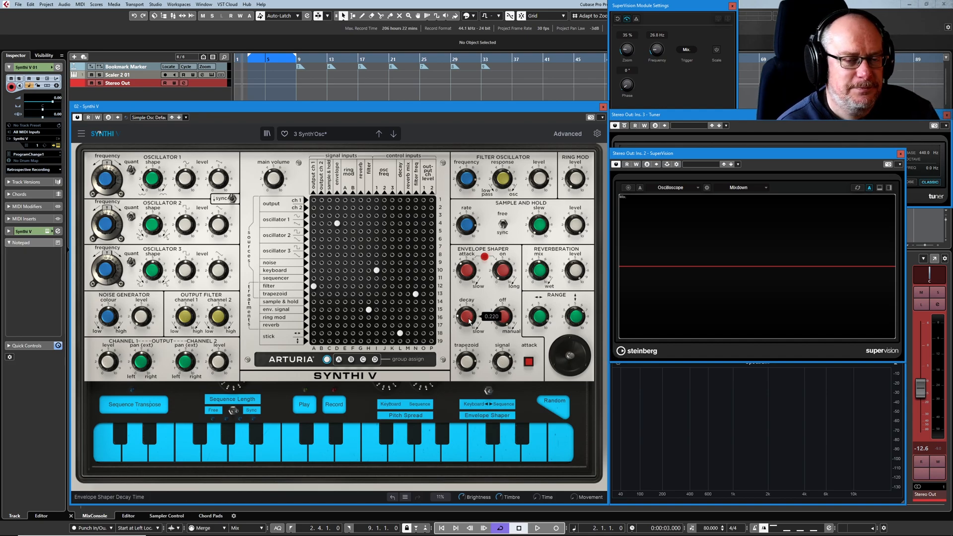
mouse_move(572, 358)
mouse_down()
mouse_move(522, 360)
mouse_move(635, 353)
mouse_move(588, 355)
mouse_up()
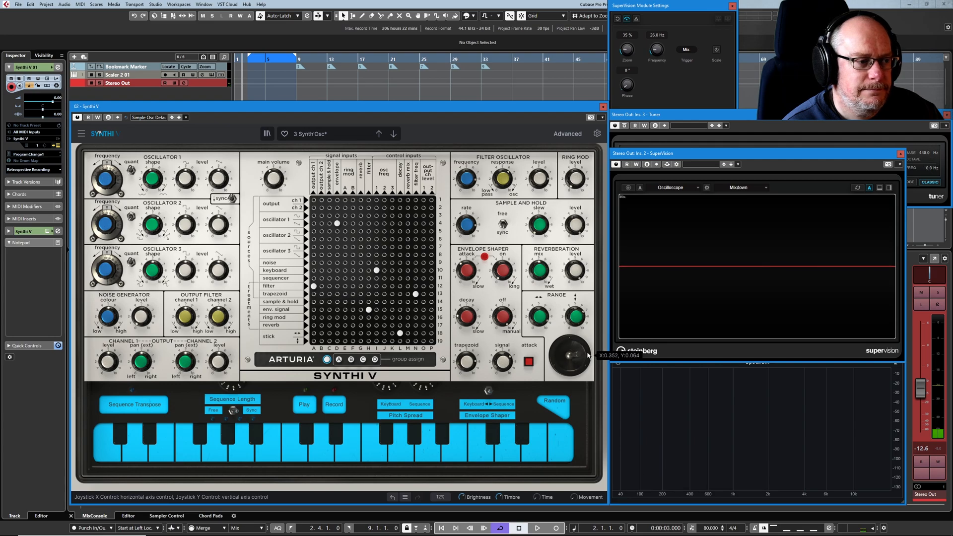